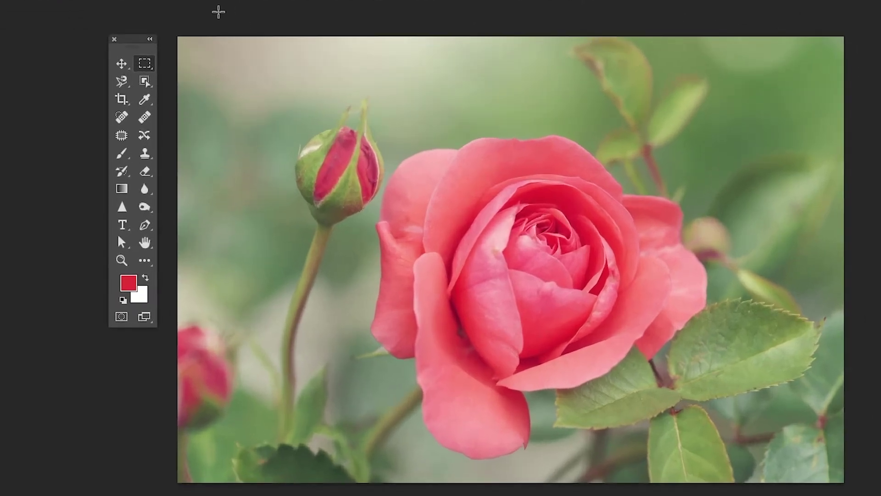
- Switch the selection tool group to the Object Selection Tool
right_click(166, 152)
left_click(193, 86)
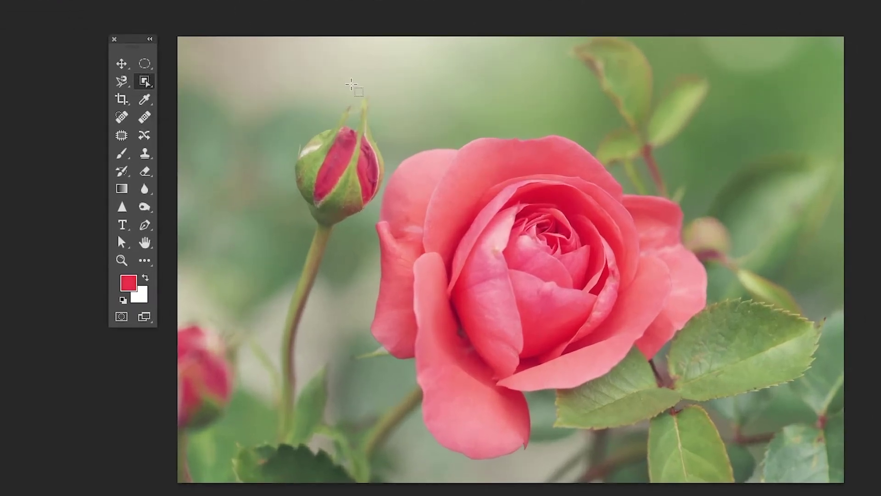
left_click_drag(314, 79, 757, 478)
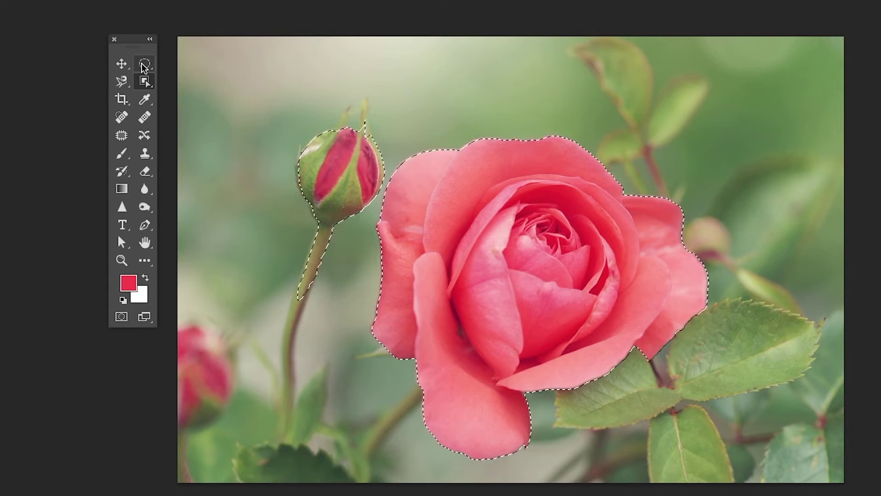
mouse_move(144, 64)
left_mouse_down()
mouse_move(177, 64)
mouse_move(177, 76)
left_mouse_up()
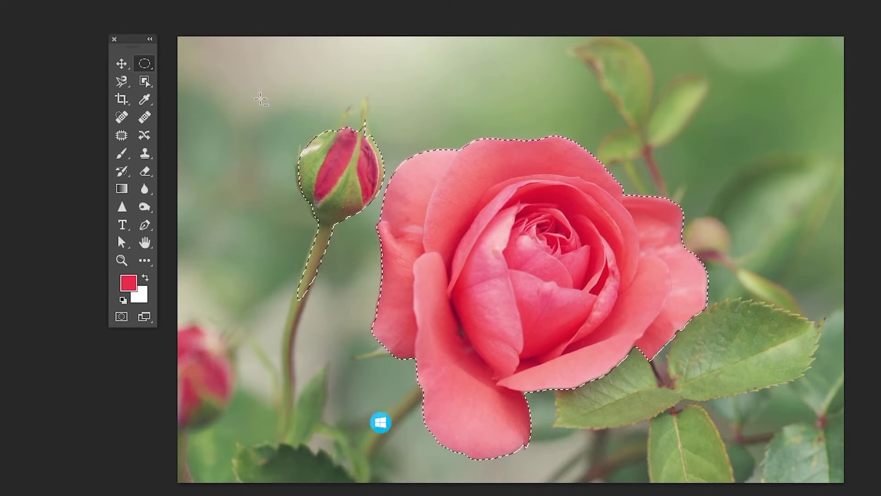
mouse_move(260, 99)
left_mouse_down()
mouse_move(348, 273)
mouse_move(360, 325)
left_mouse_up()
mouse_move(309, 73)
left_mouse_down()
mouse_move(365, 123)
mouse_move(395, 189)
left_mouse_up()
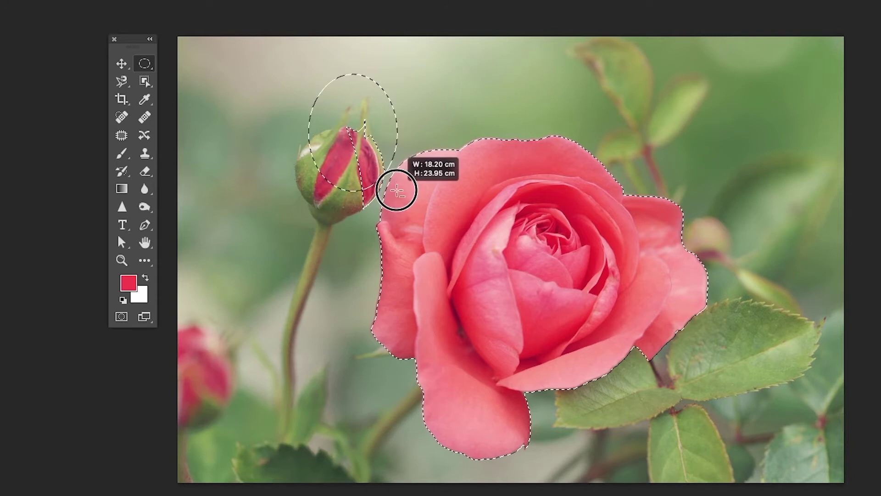
left_click_drag(268, 80, 388, 232)
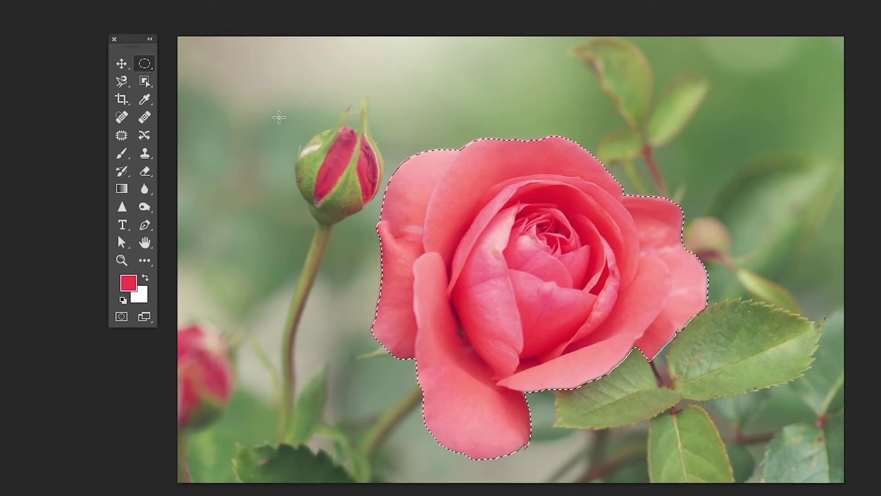
left_click(275, 115)
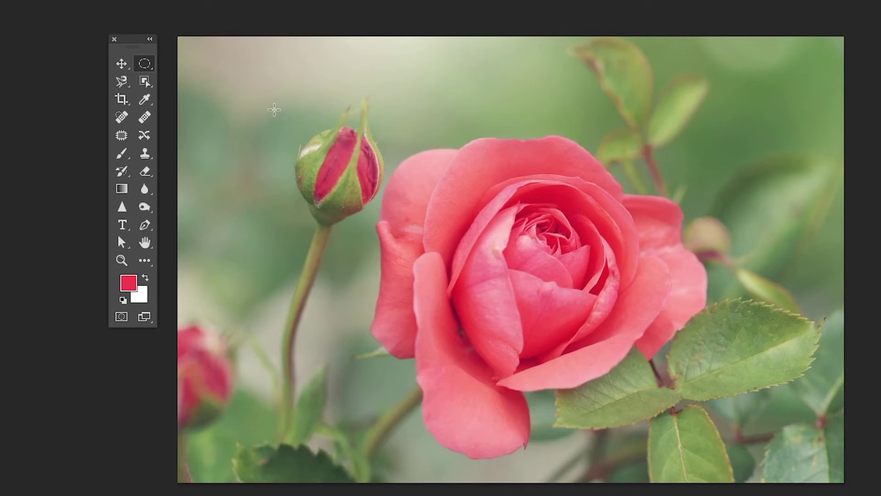
- Deselect, switch to the Magnetic Lasso, and start tracing along the rose's bottom petal edge
left_click(145, 81)
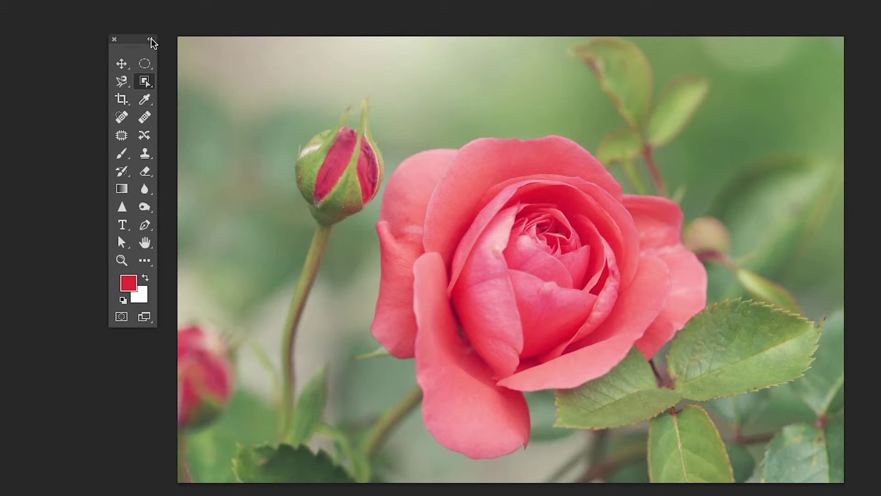
left_click_drag(122, 81, 185, 118)
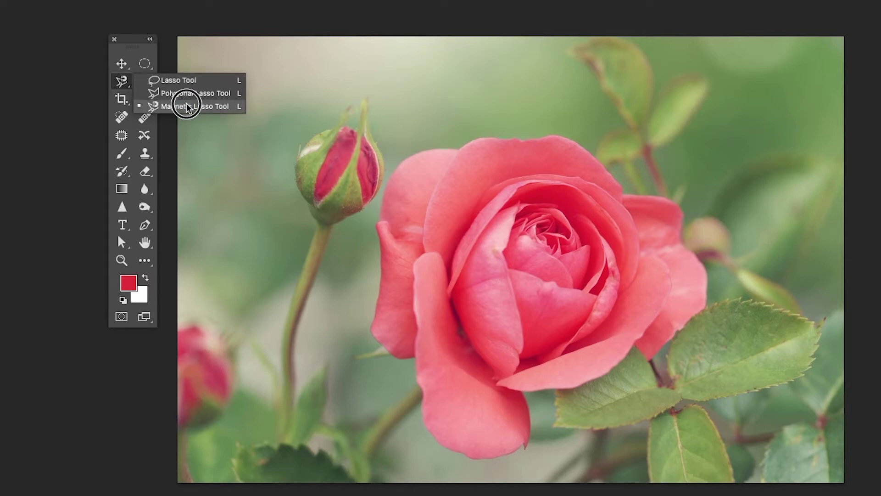
left_click(187, 106)
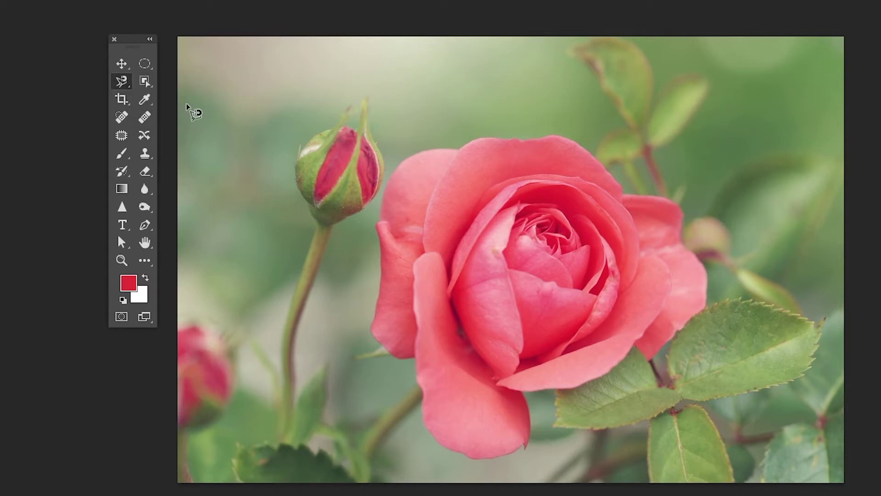
left_click(523, 394)
left_click(499, 456)
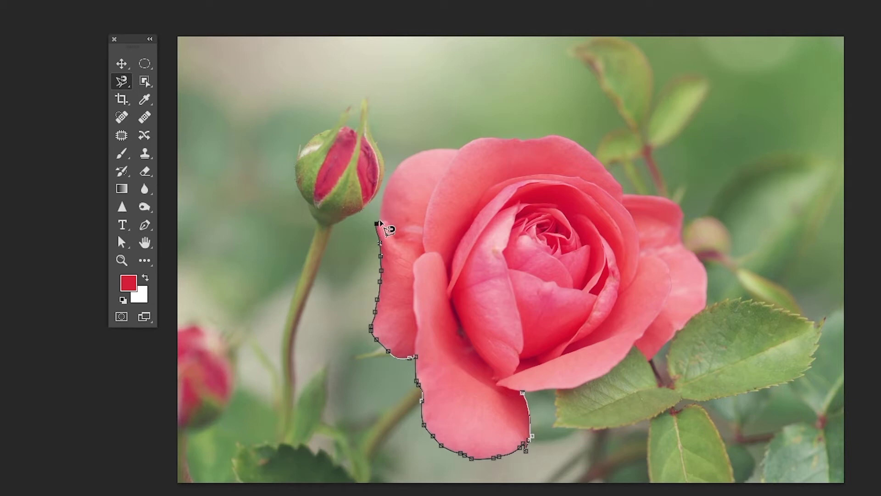
- Trace the Magnetic Lasso up the rose's upper-left edge and close it at the starting point
left_click(379, 222)
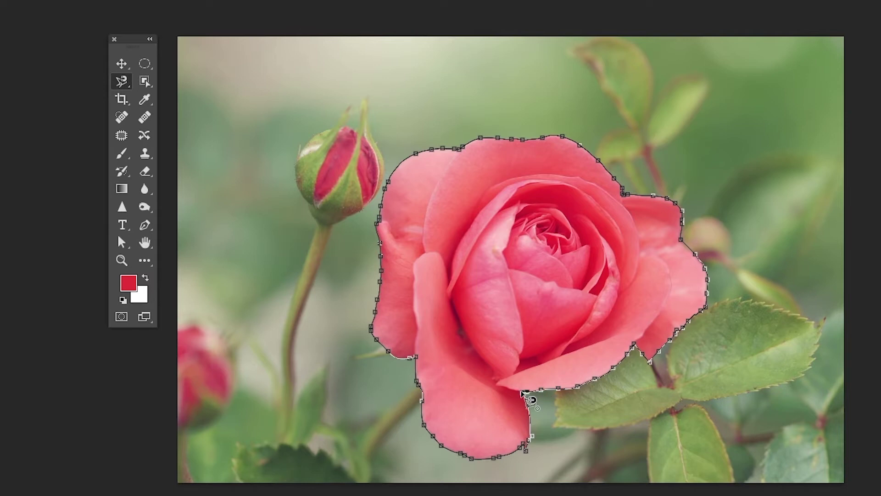
left_click(523, 392)
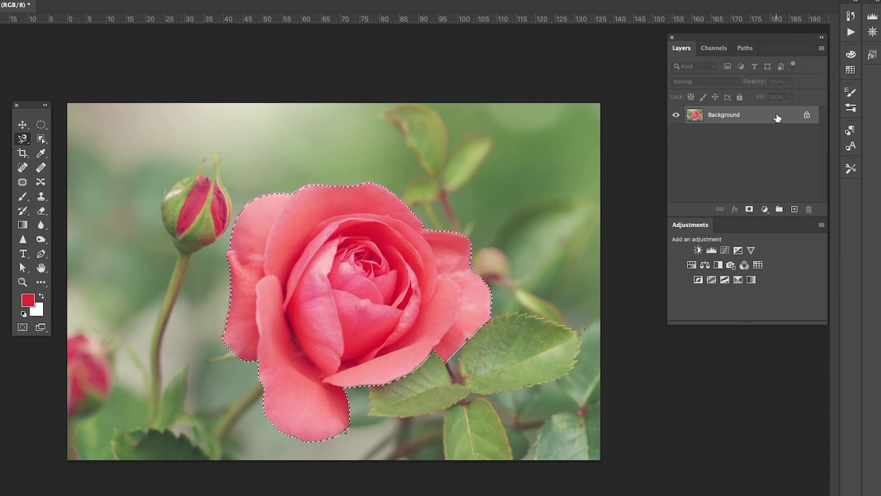
- Duplicate the Background layer into a Background copy layer
right_click(777, 116)
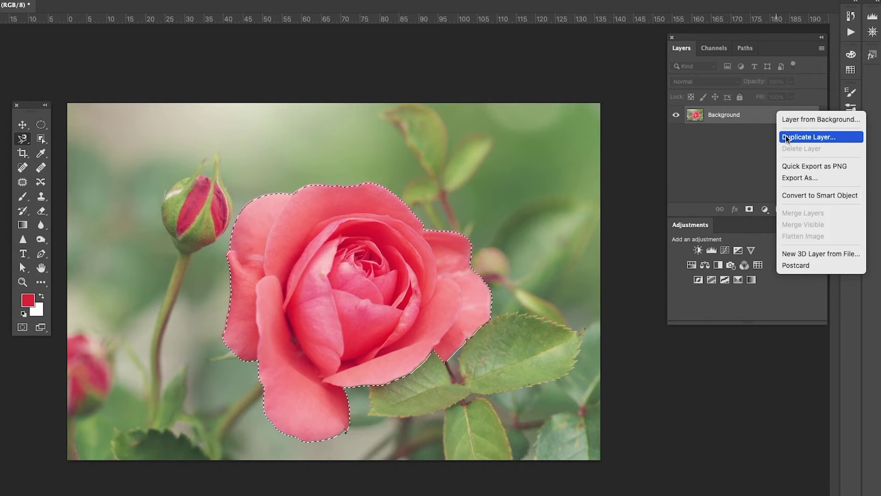
left_click(787, 137)
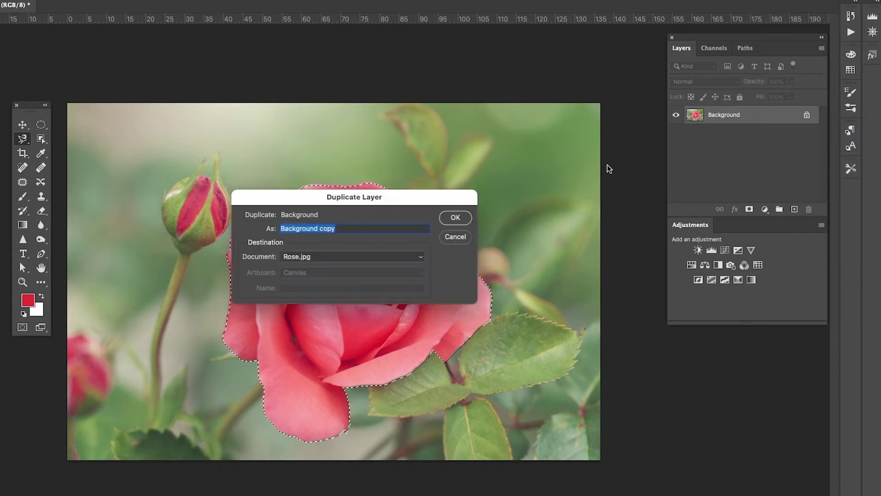
left_click(456, 219)
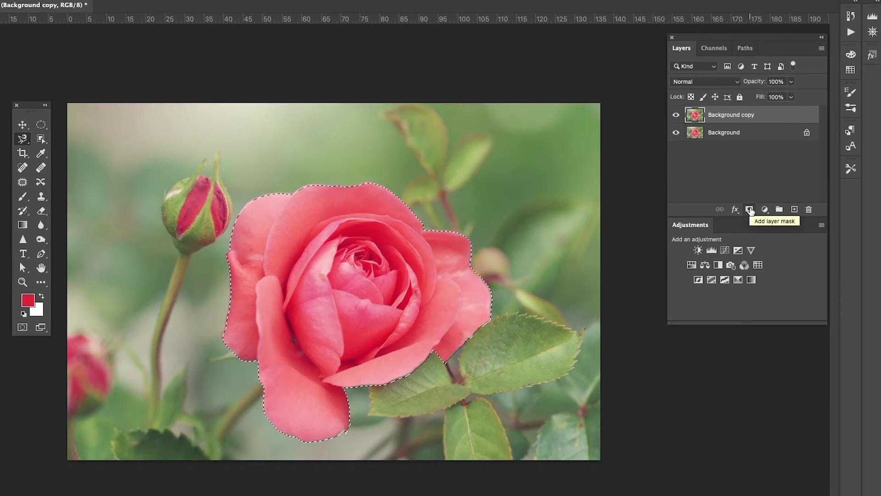
- Mask the Background copy to the rose selection, rename it L1, and reselect it
left_click(750, 209)
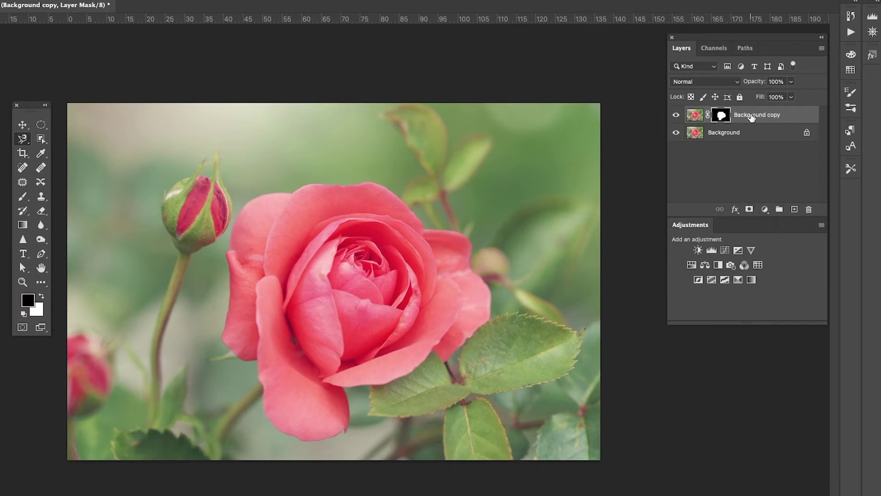
double_click(751, 116)
type("L1")
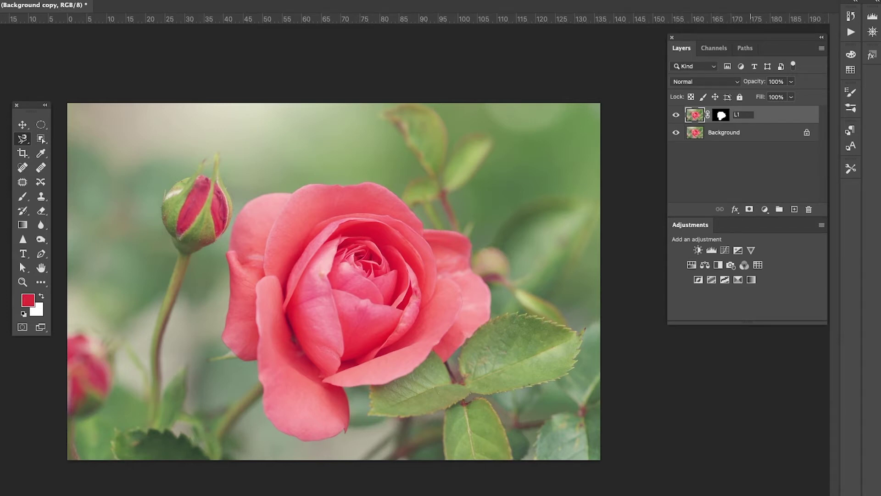
key("Return")
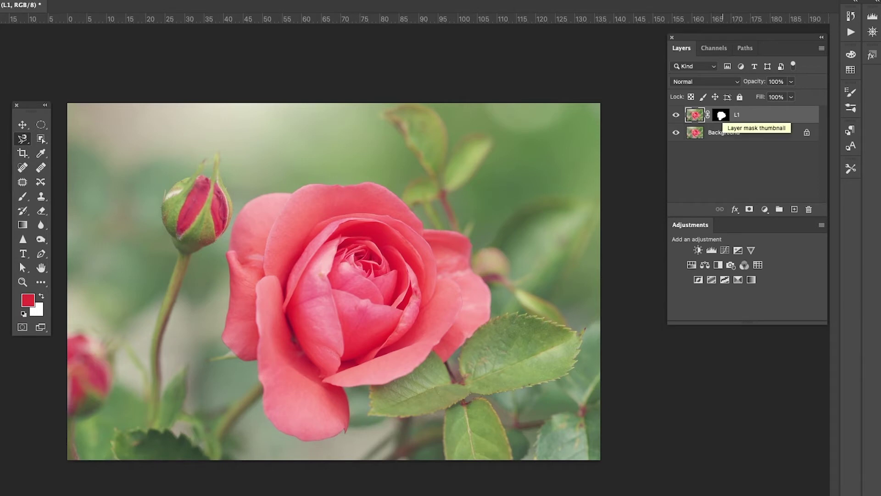
left_click(730, 165)
left_click(727, 136)
left_click(757, 117)
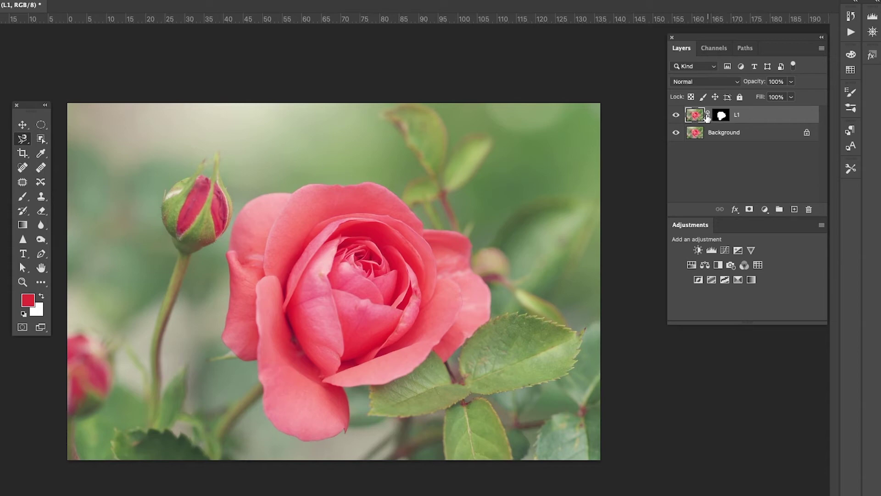
- Desaturate the masked rose on L1 using Image > Adjustments > Desaturate
left_click(127, 6)
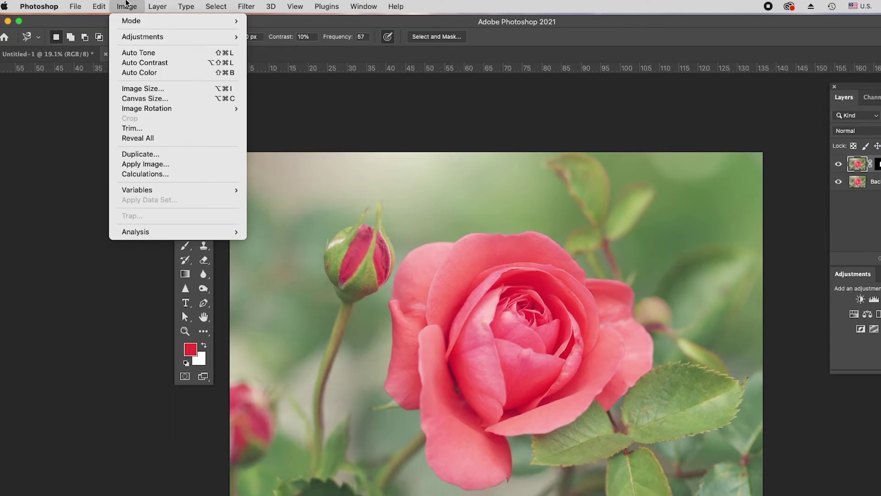
mouse_move(142, 37)
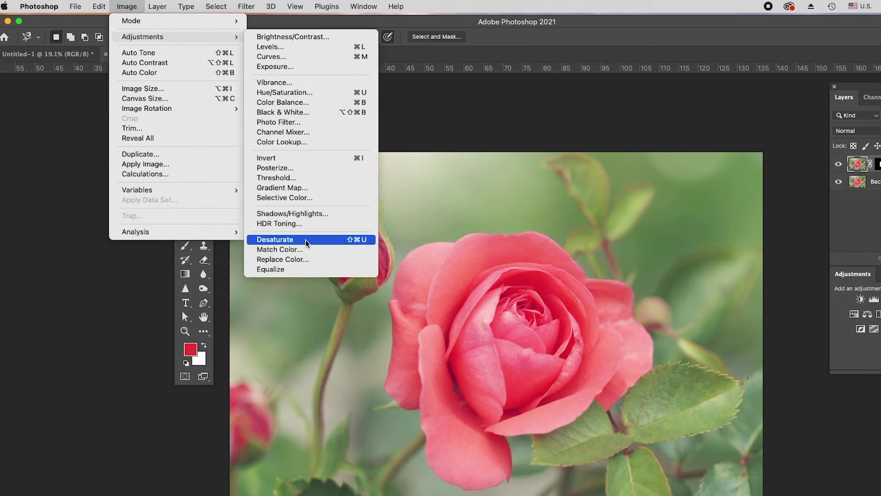
left_click(307, 240)
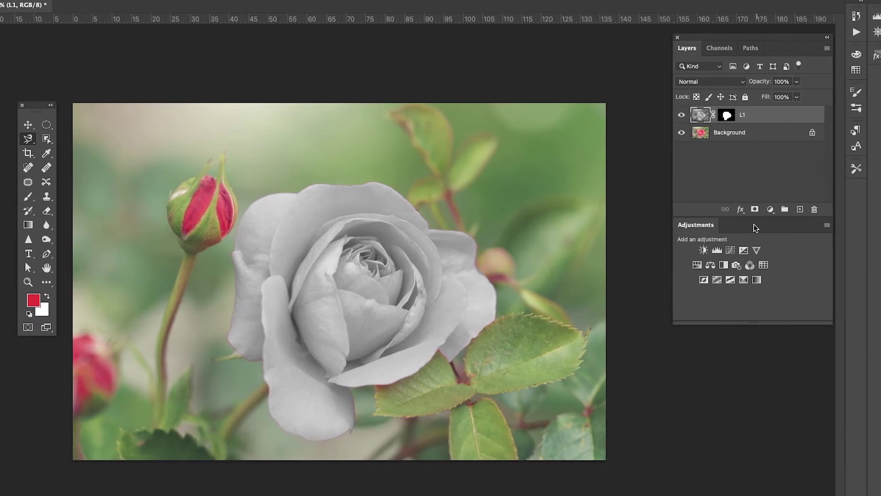
- Add a Levels adjustment above L1 with output black 30, midtone 1.26 and white input 211
left_click(717, 250)
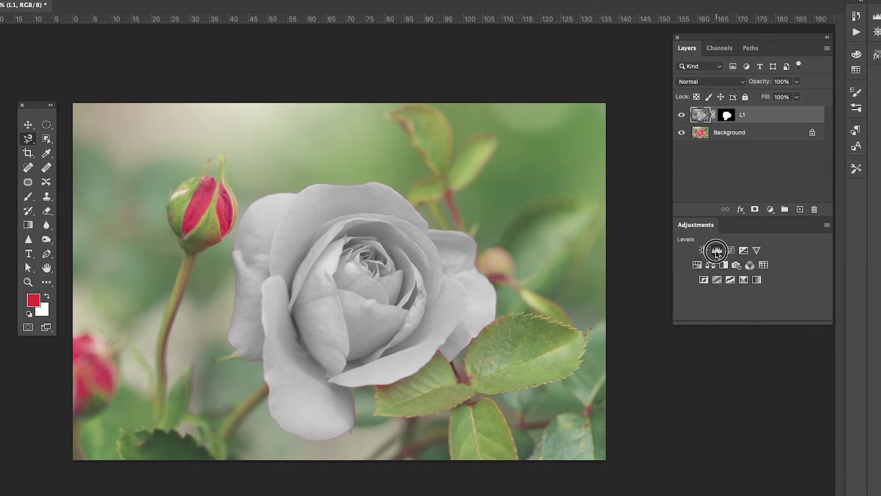
left_click_drag(651, 169, 647, 167)
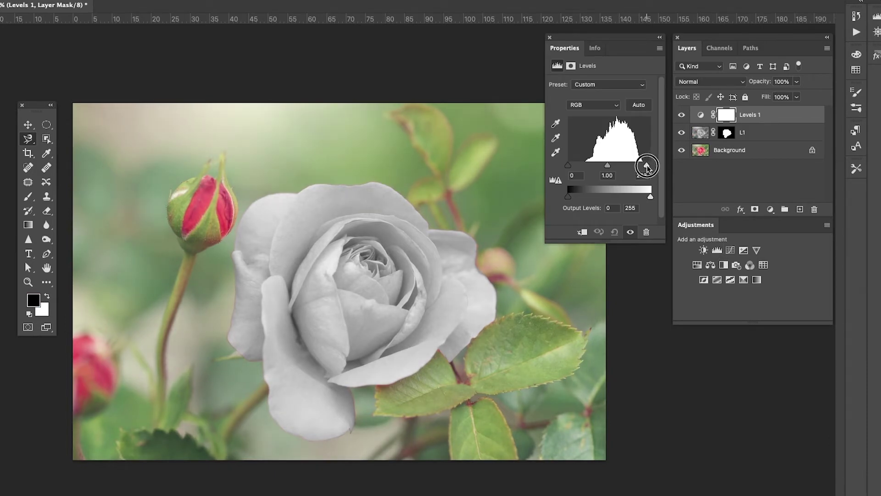
left_click_drag(647, 167, 607, 169)
left_click(615, 208)
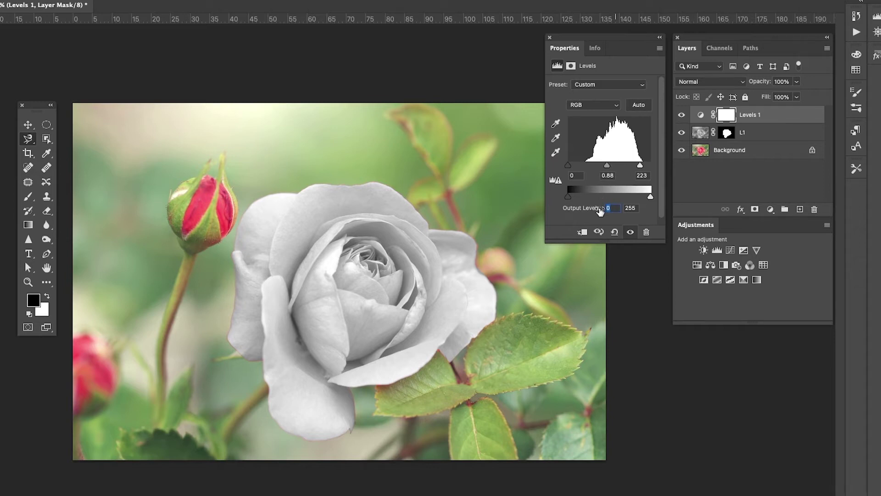
type("30")
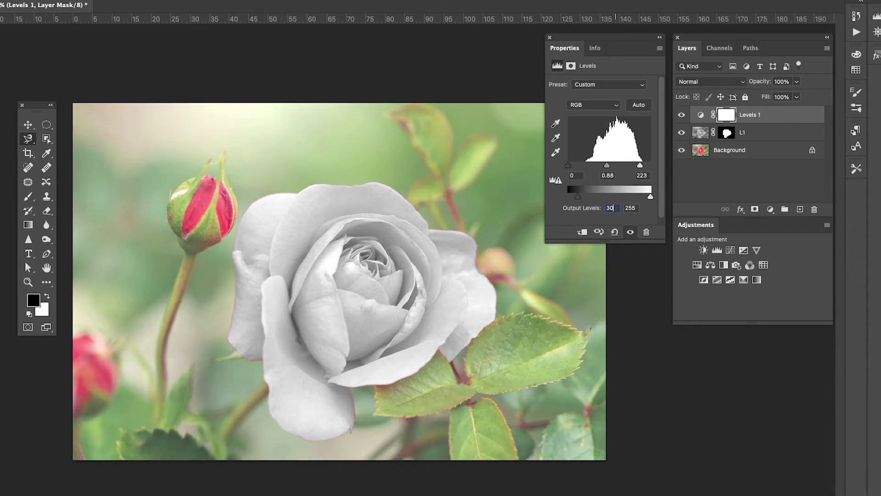
key("Return")
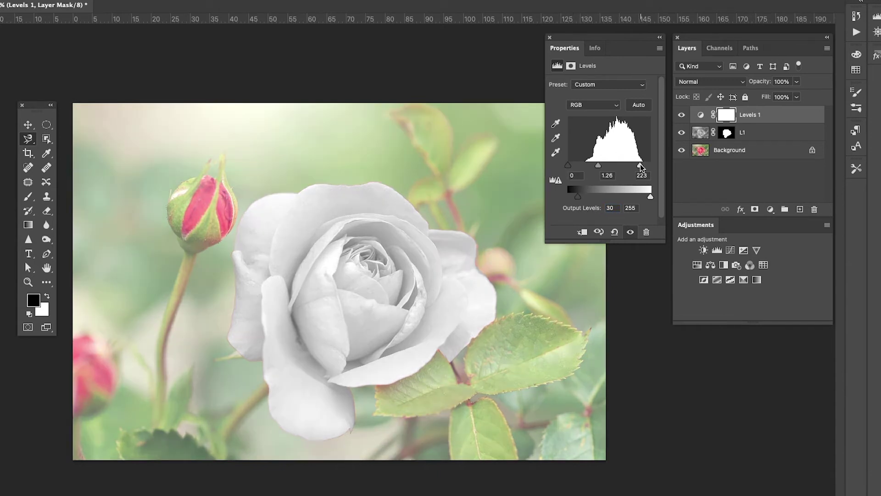
left_click(639, 166)
left_click_drag(639, 165, 636, 165)
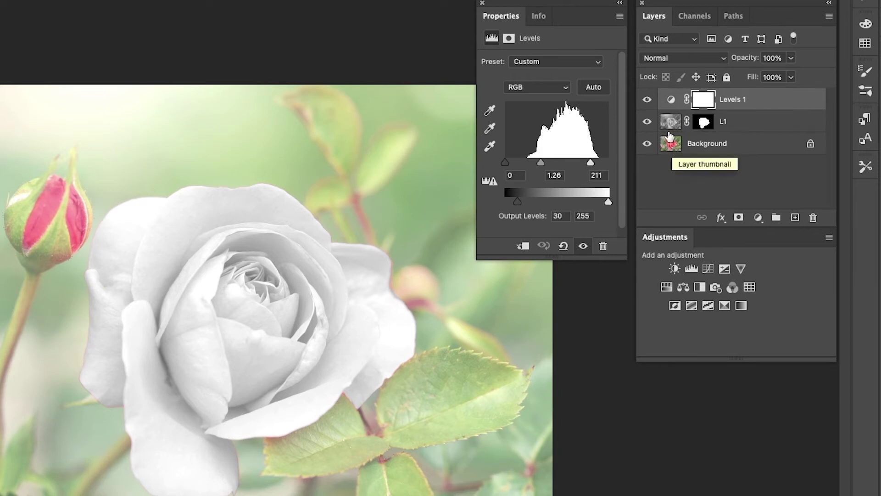
- Toggle Levels 1 visibility to compare, then clip it to L1 so only the rose brightens
left_click(647, 100)
left_click(647, 100)
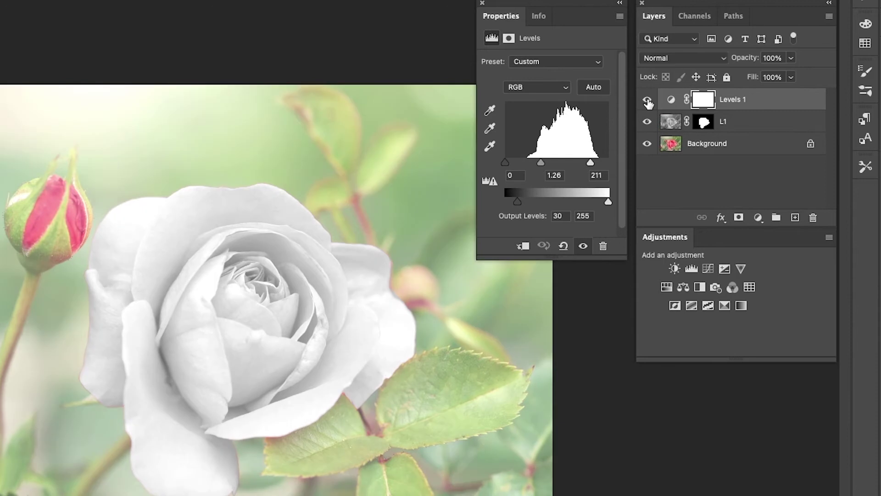
left_click(647, 100)
left_click(647, 100)
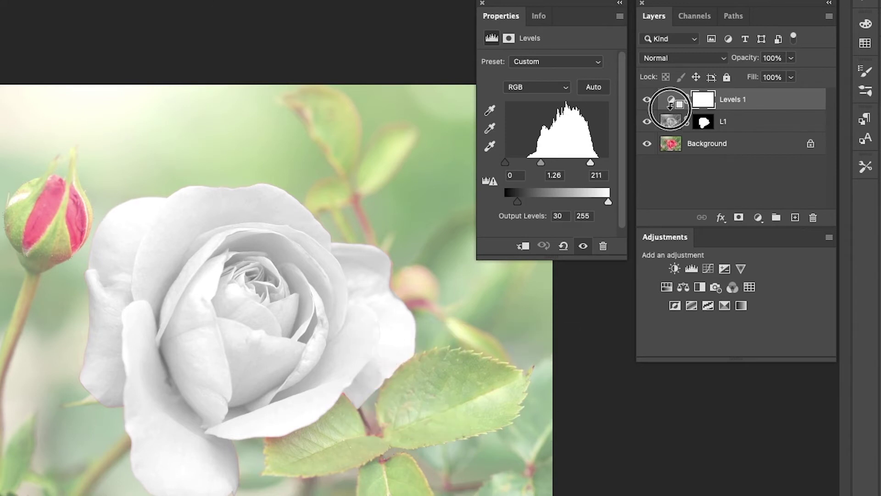
left_click(670, 105, "alt")
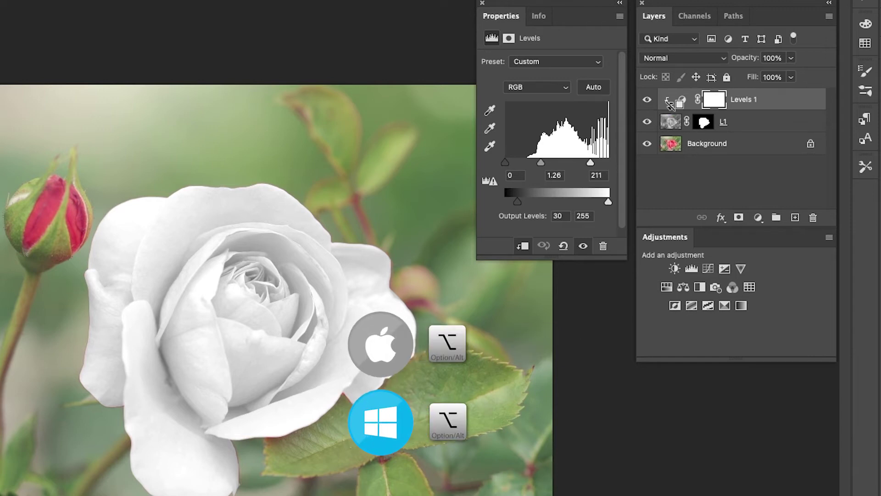
left_click(669, 105, "alt")
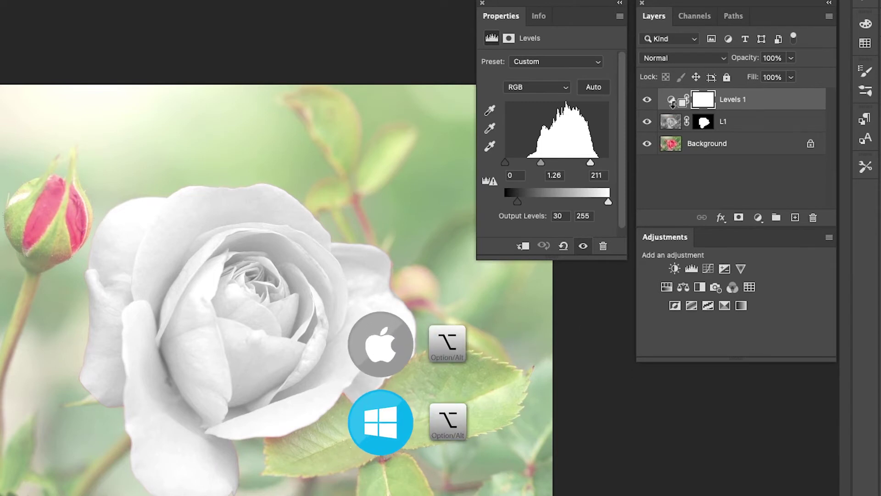
left_click(673, 102, "alt")
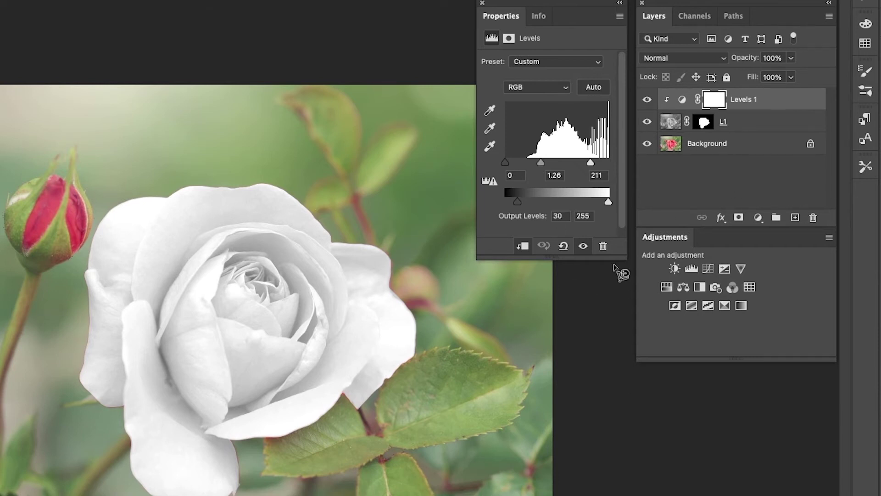
left_click(732, 146)
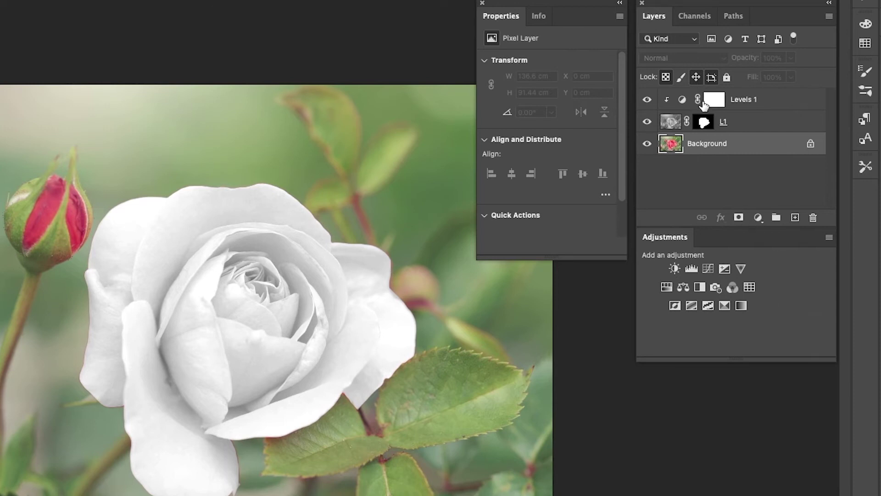
left_click(769, 102)
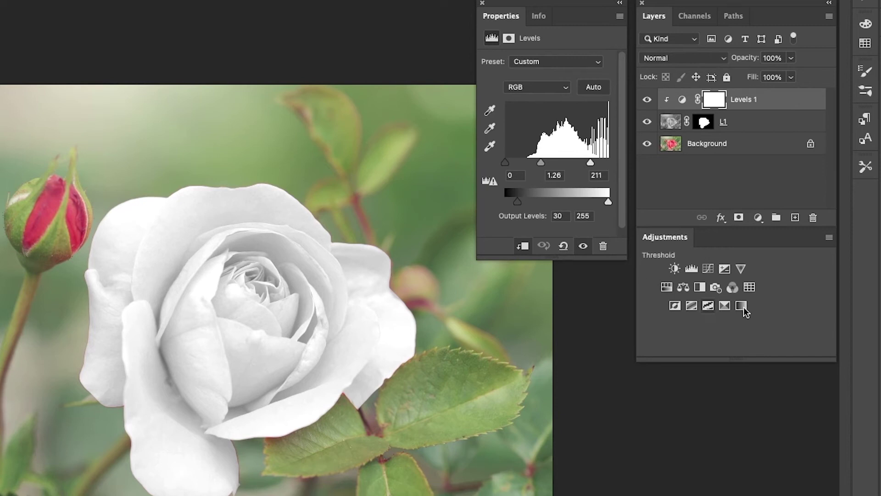
left_click(647, 100)
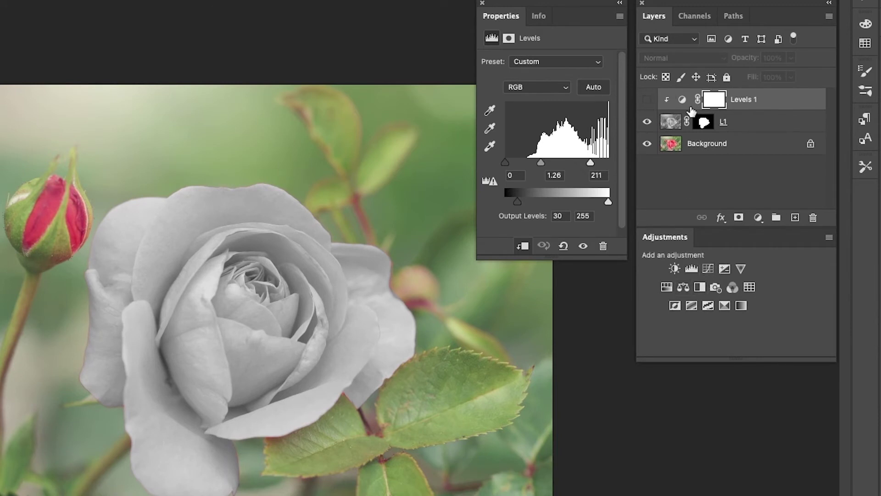
left_click(648, 101)
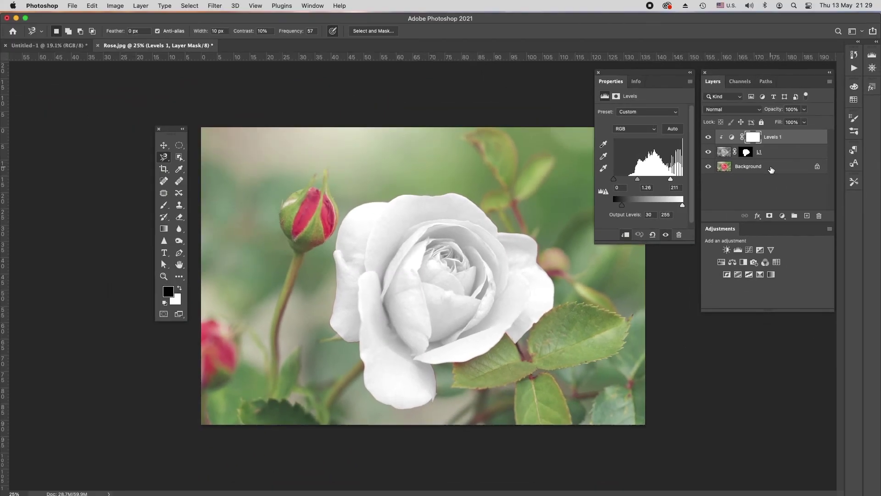
left_click(771, 169)
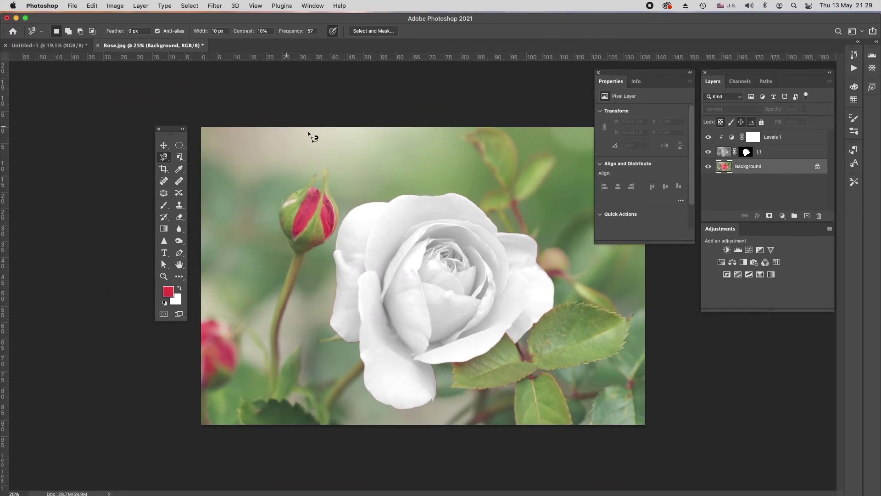
- Apply Levels directly to the Background layer with input values 17, 0.80 and 231
left_click(114, 4)
mouse_move(218, 54)
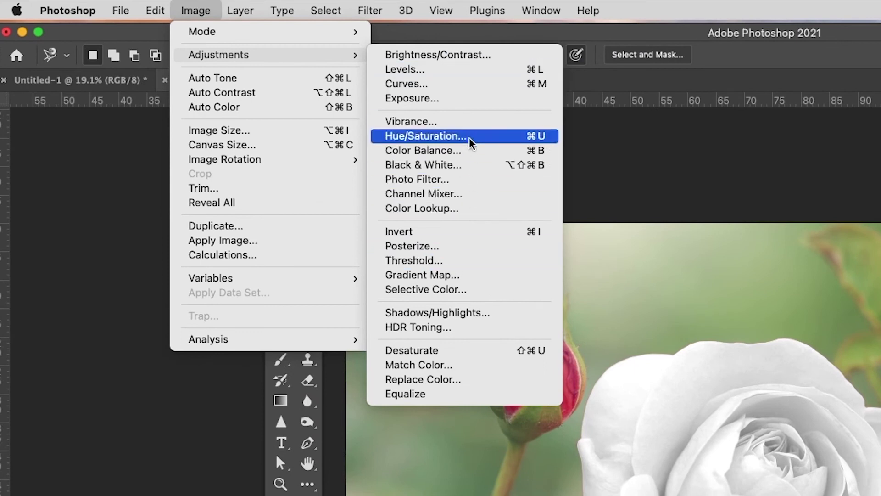
left_click(416, 69)
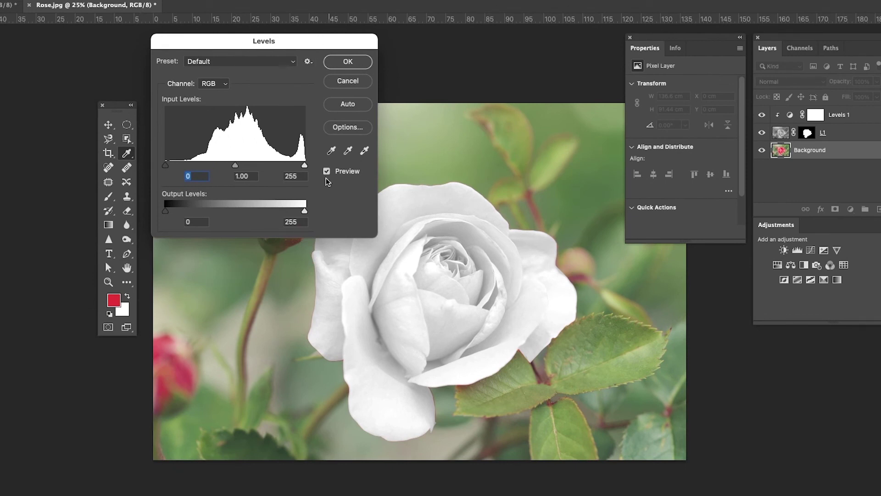
left_click_drag(304, 165, 290, 165)
left_click_drag(229, 165, 235, 168)
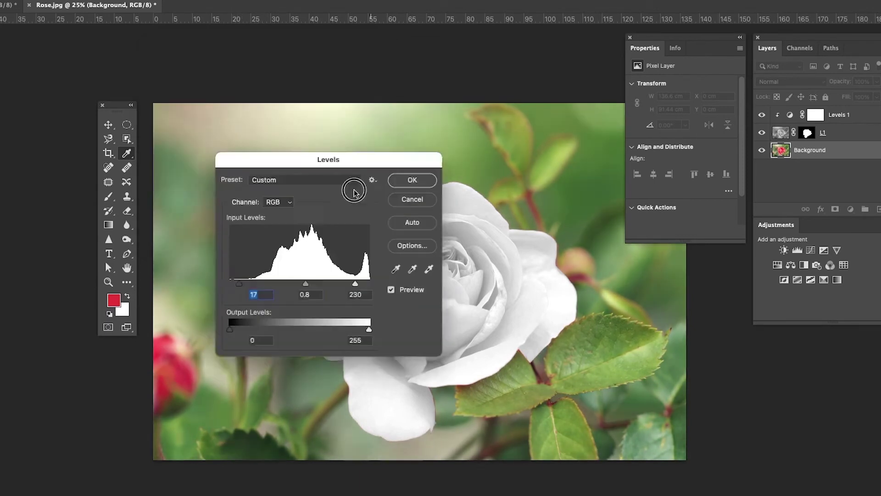
left_click_drag(361, 155, 327, 203)
left_click_drag(325, 328, 327, 327)
left_click(384, 226)
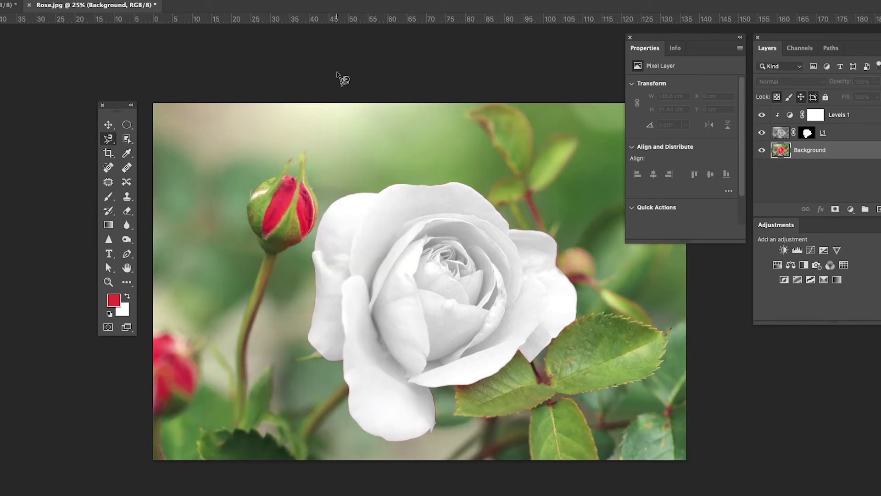
- Select L1 and set up the Dodge tool with Midtones range and a smaller brush
key("alt+bracketright")
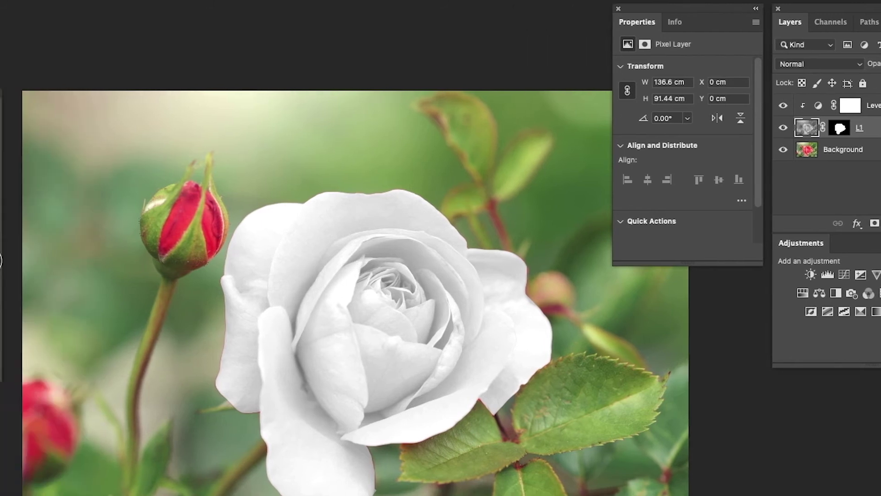
right_click(86, 261)
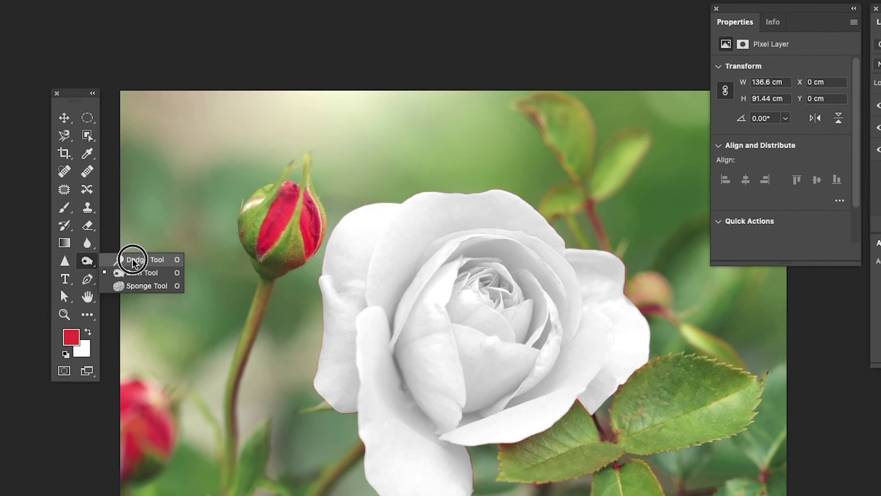
left_click(135, 275)
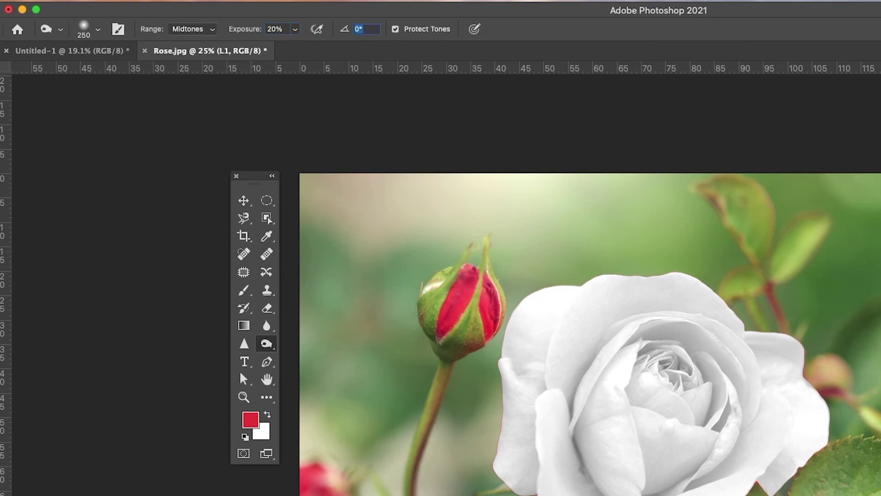
left_click(213, 32)
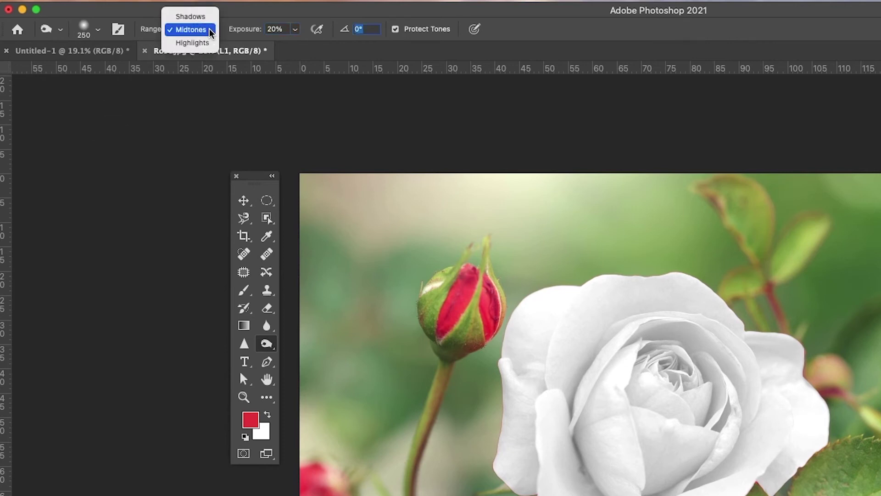
left_click(185, 30)
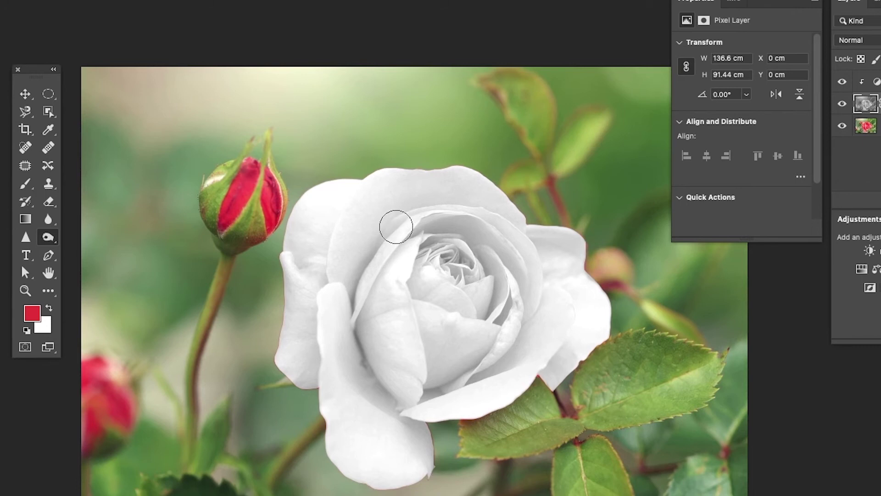
key("bracketleft")
key("bracketleft")
key("bracketright")
key("bracketleft")
key("bracketleft")
key("bracketleft")
key("bracketleft")
- Dodge the rose's left, lower and right petals, then the petals around its centre
left_click_drag(382, 237, 352, 313)
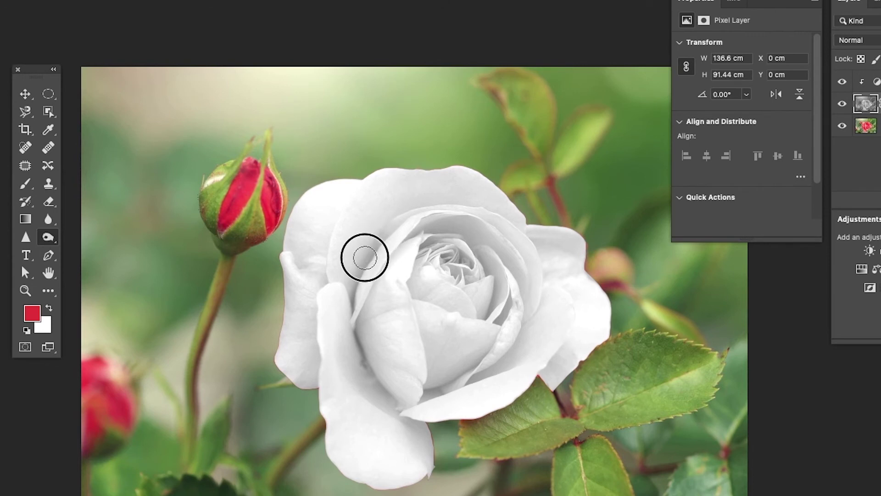
mouse_move(319, 271)
left_mouse_down()
mouse_move(288, 250)
mouse_move(306, 270)
left_mouse_up()
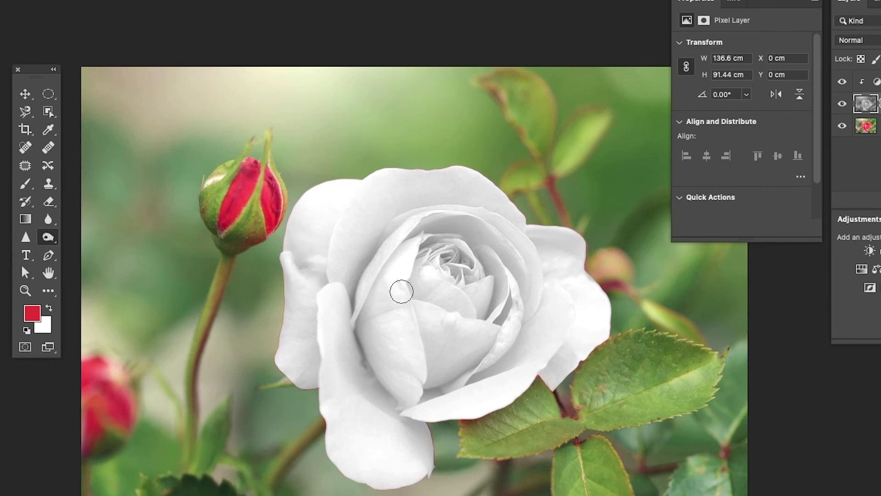
left_click(357, 362)
left_click_drag(358, 363, 543, 367)
left_click(545, 379)
left_click_drag(413, 422, 427, 461)
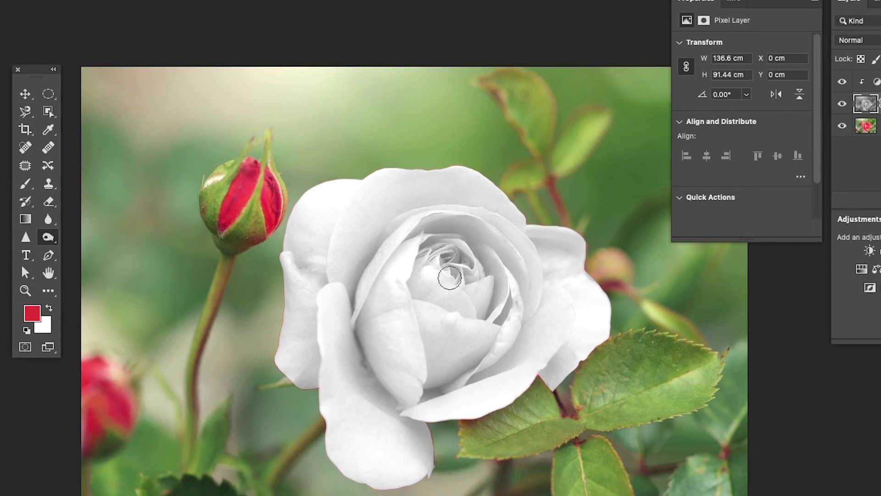
left_click(413, 285)
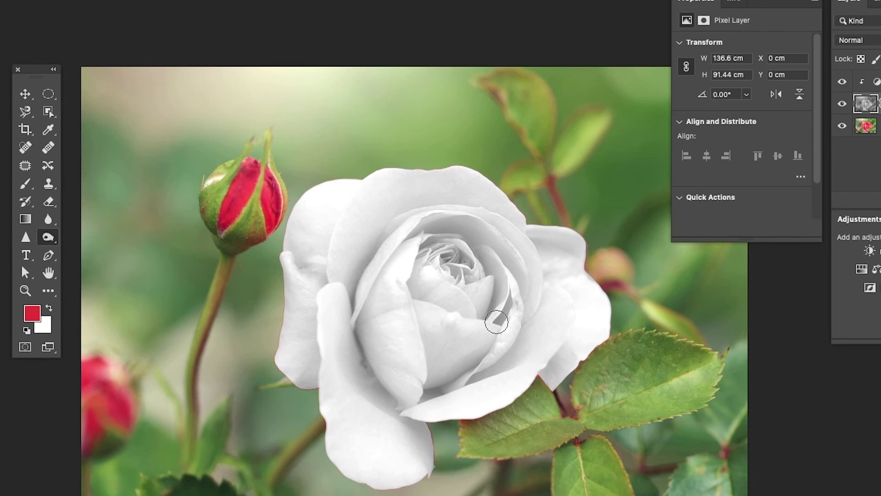
left_click(501, 318)
left_click(472, 366)
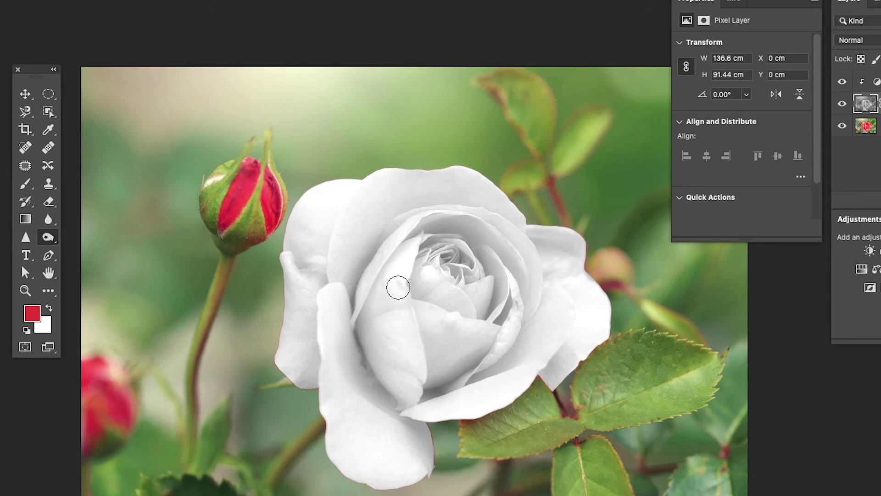
left_click_drag(405, 281, 411, 266)
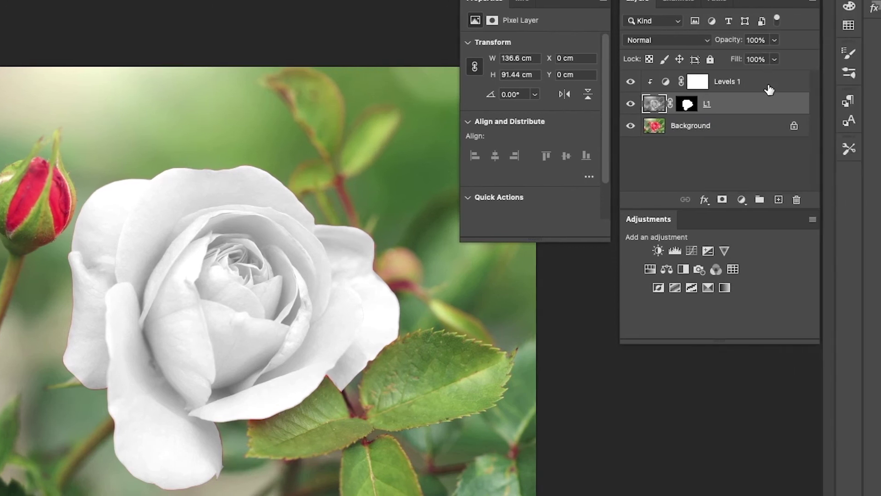
- Add an empty Layer 1 directly above Levels 1 and switch its blend mode to Overlay
left_click(770, 88)
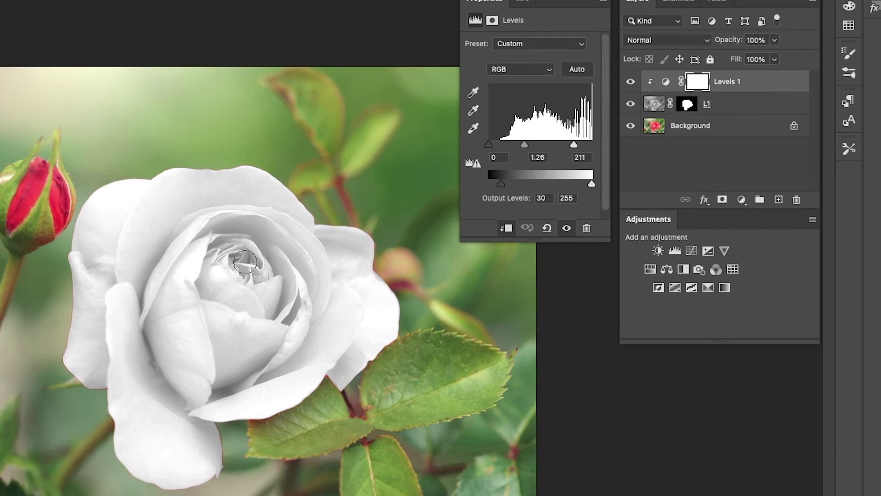
left_click(663, 168)
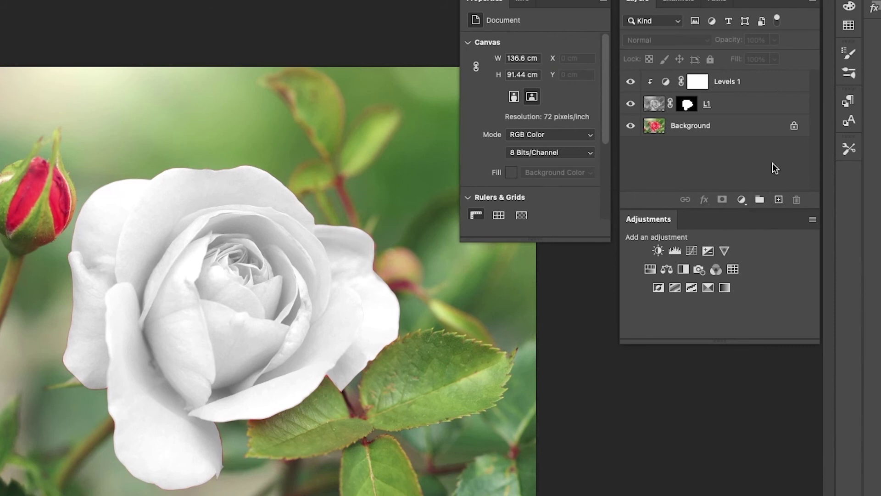
left_click(757, 81)
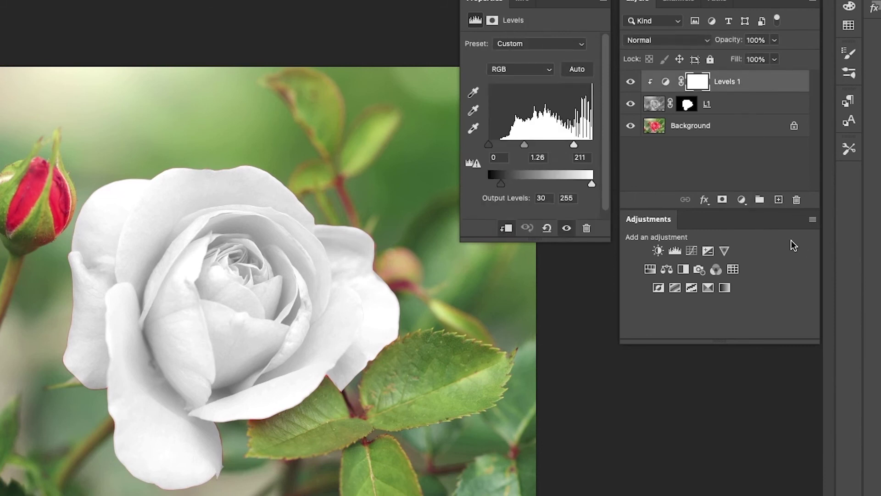
left_click(779, 200)
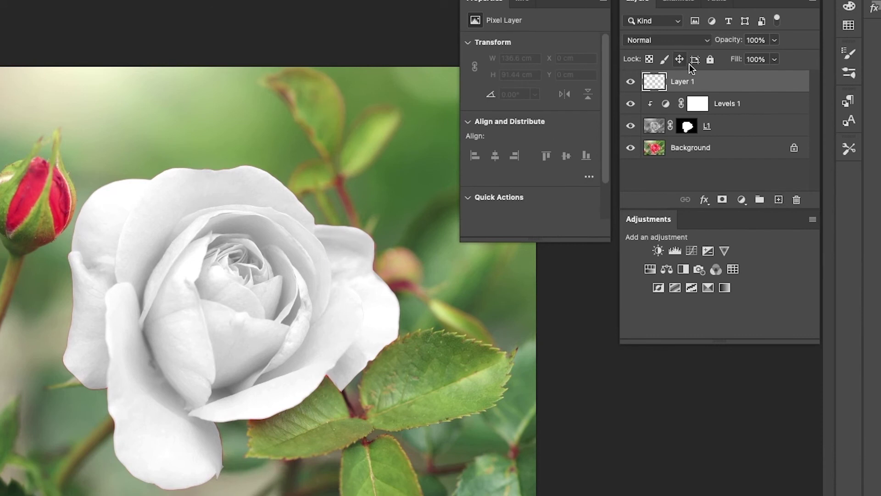
left_click(705, 41)
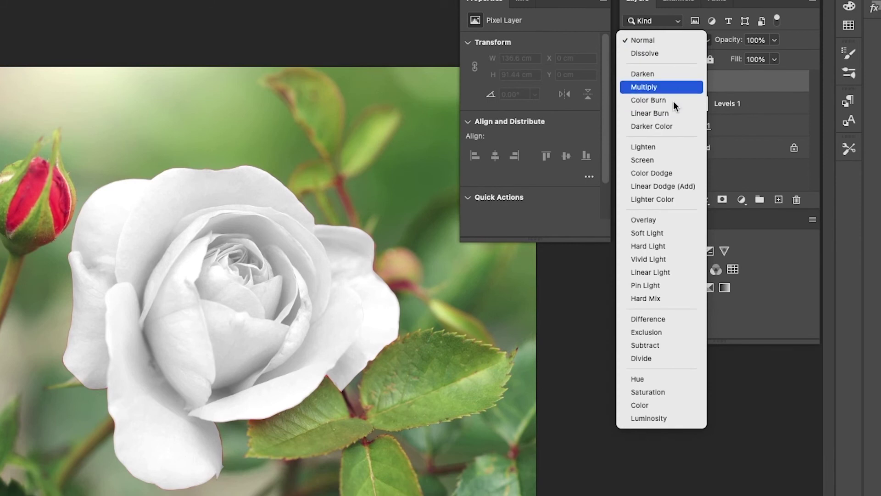
left_click(657, 222)
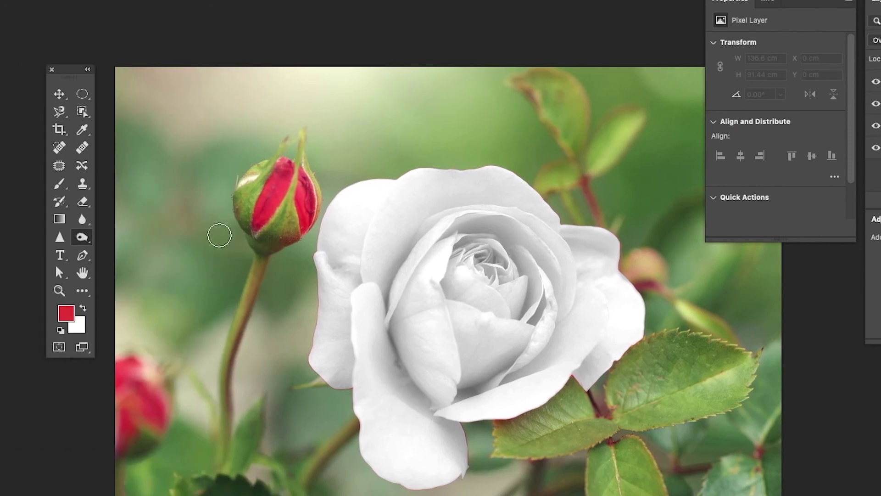
- Sample the bud's green and paint it into the rose centre with a Soft Round brush
left_click(83, 130)
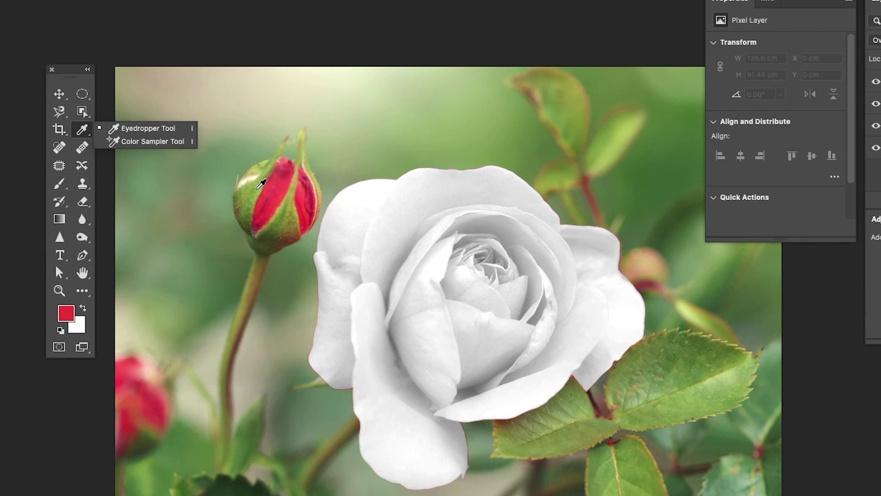
left_click(262, 181)
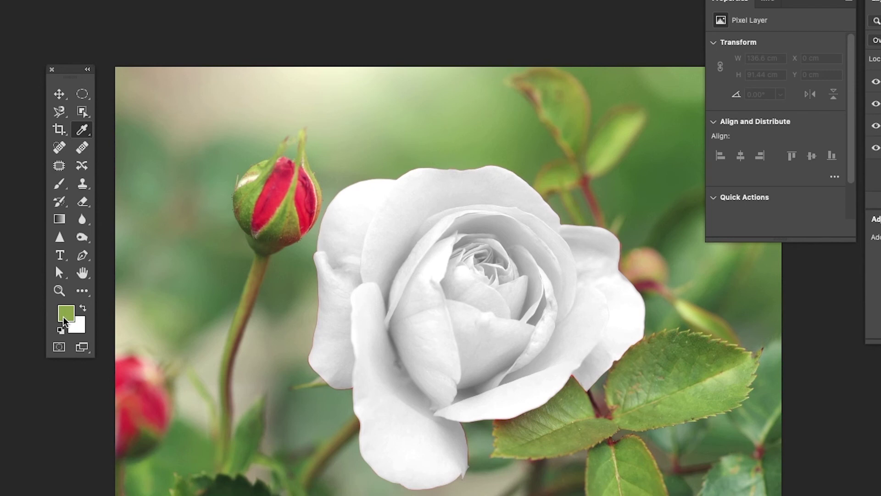
left_click_drag(59, 183, 111, 183)
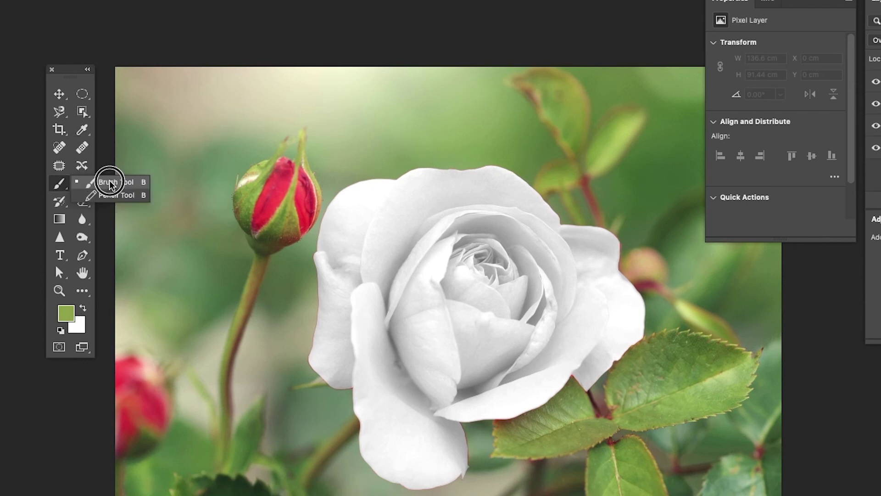
left_click(111, 182)
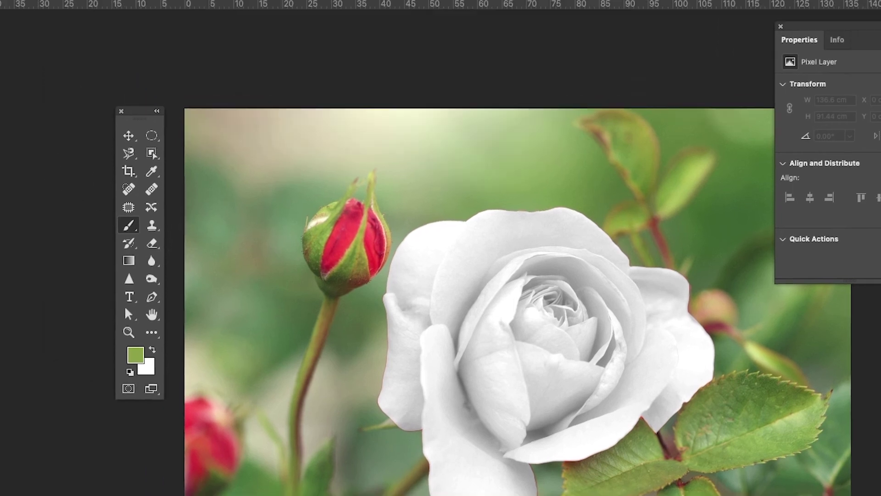
left_click(87, 27)
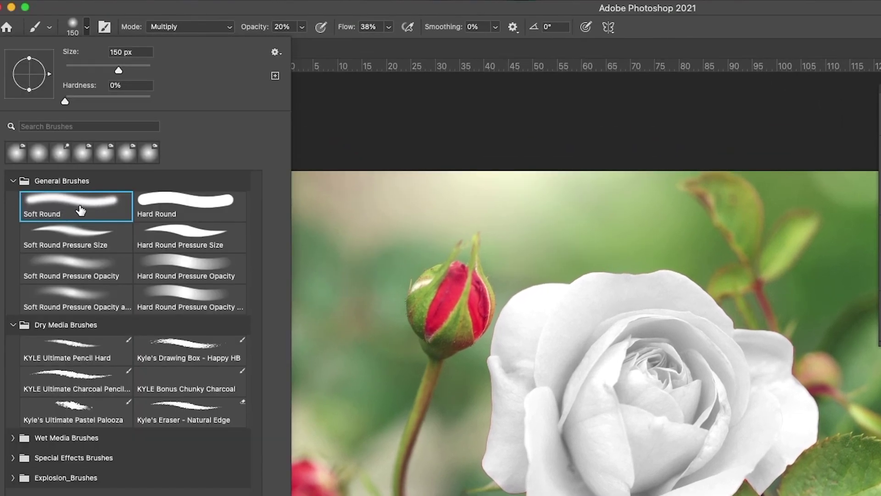
left_click(507, 120)
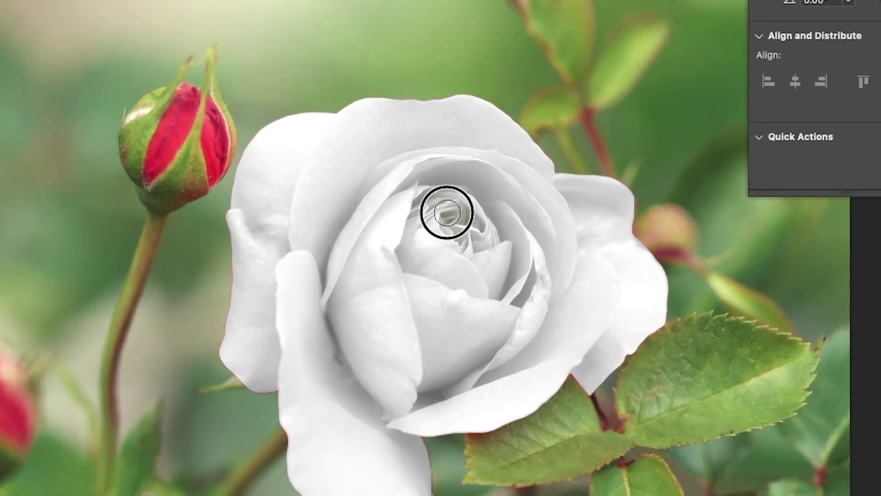
mouse_move(442, 223)
left_mouse_down()
mouse_move(459, 234)
mouse_move(447, 204)
mouse_move(434, 207)
mouse_move(483, 207)
left_mouse_up()
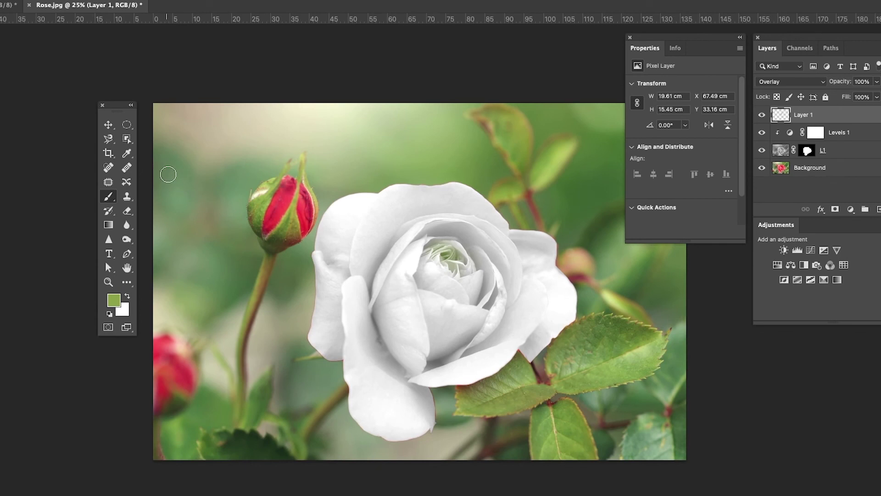
- Sample the bud's red-pink and brush it over the rose centre
left_click(126, 152)
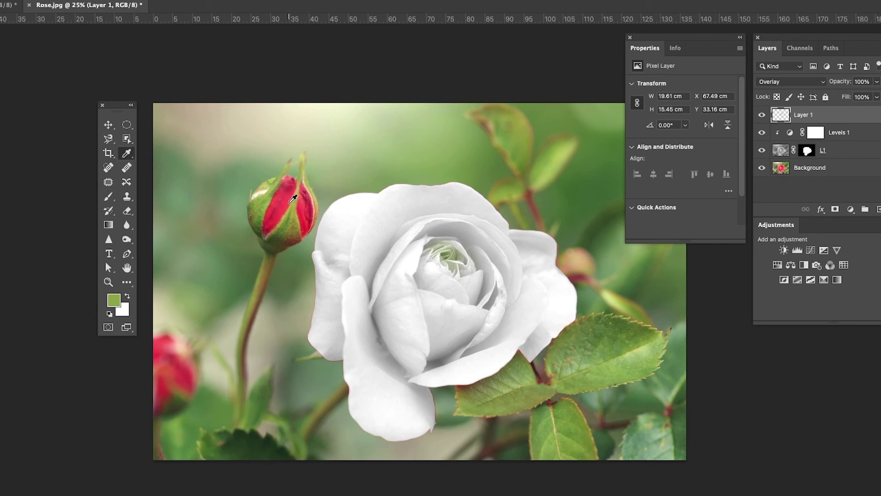
left_click(291, 197)
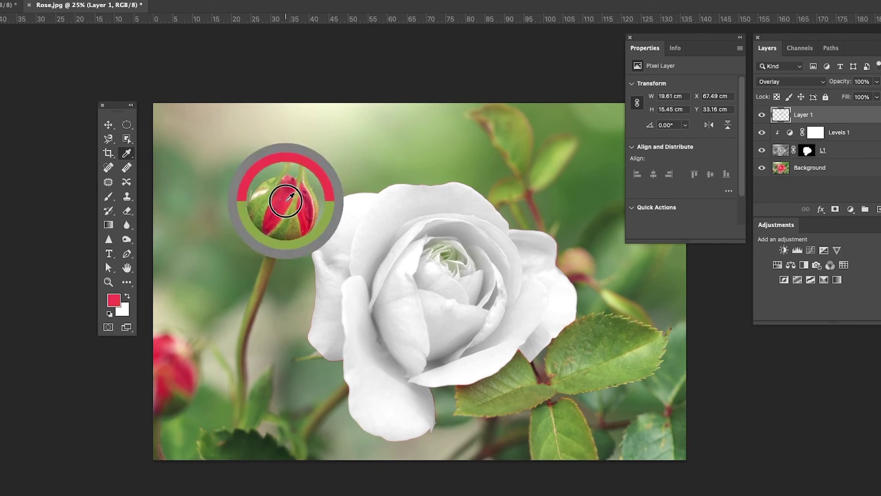
left_click(108, 197)
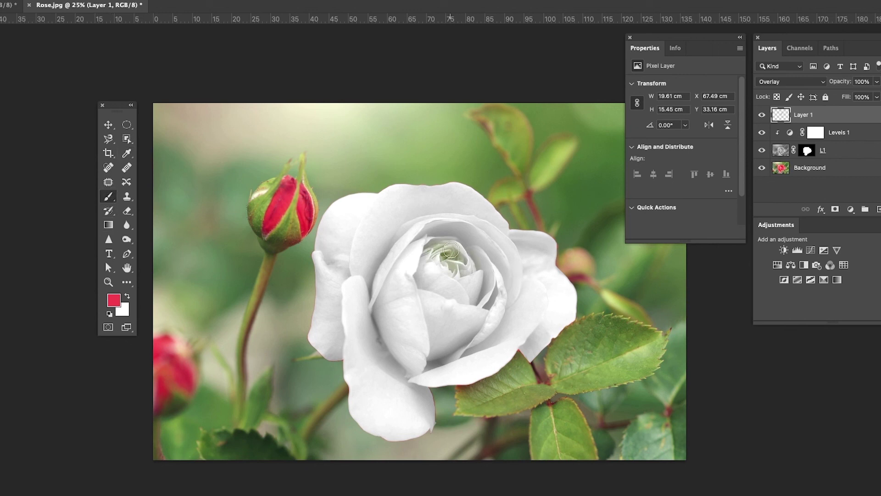
left_click(436, 250)
mouse_move(437, 250)
left_mouse_down()
mouse_move(455, 253)
mouse_move(455, 267)
left_mouse_up()
left_click(445, 252)
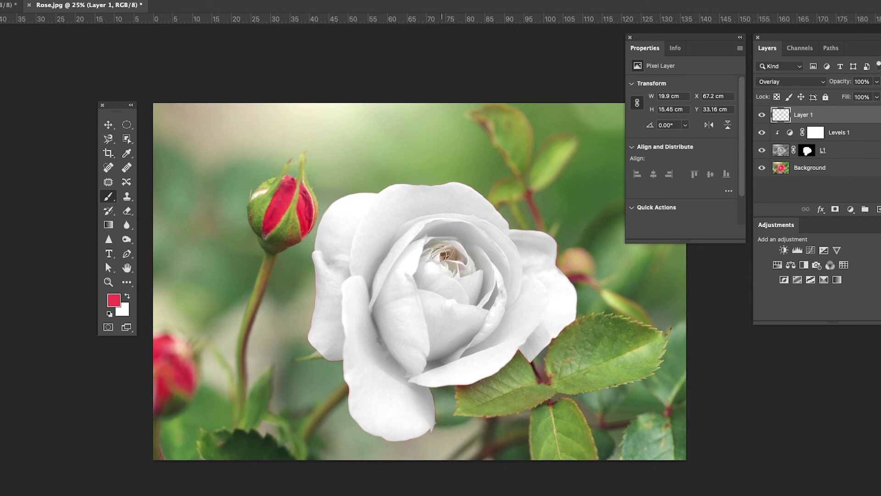
- Spread more pink tint down and across the lower part of the rose centre
left_click(449, 249)
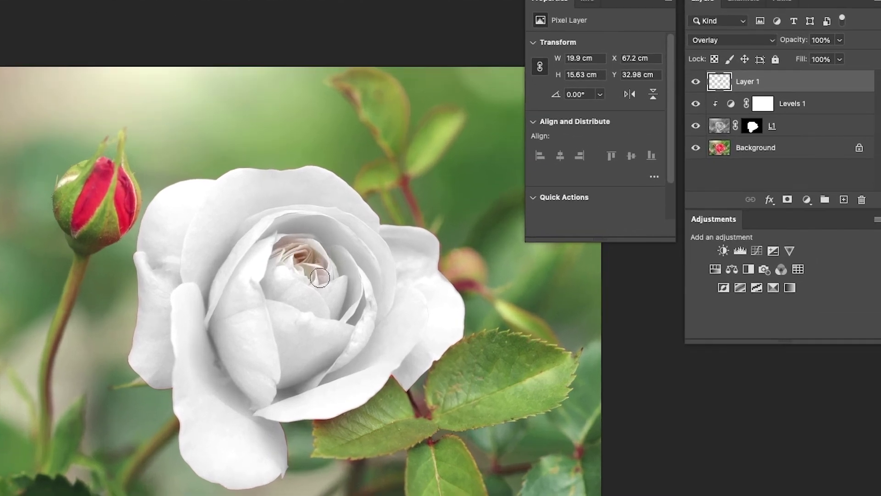
left_click_drag(300, 250, 347, 302)
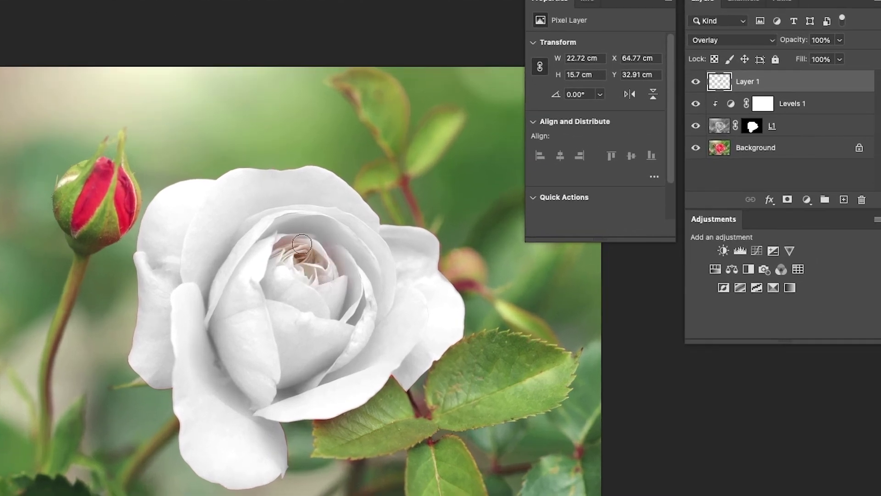
left_click_drag(278, 242, 274, 265)
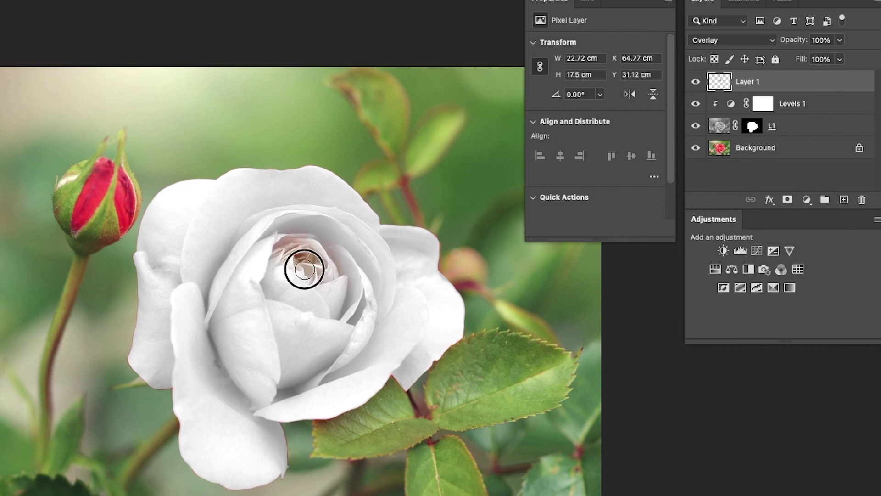
key("v")
left_click(475, 298)
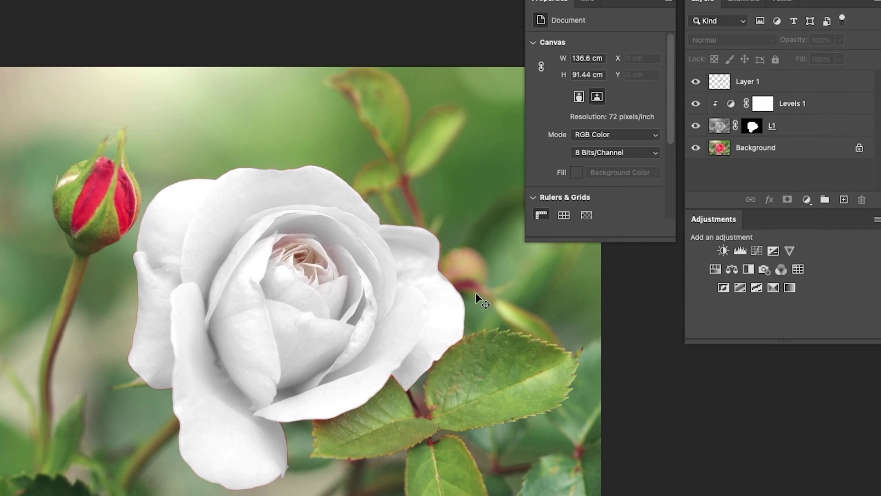